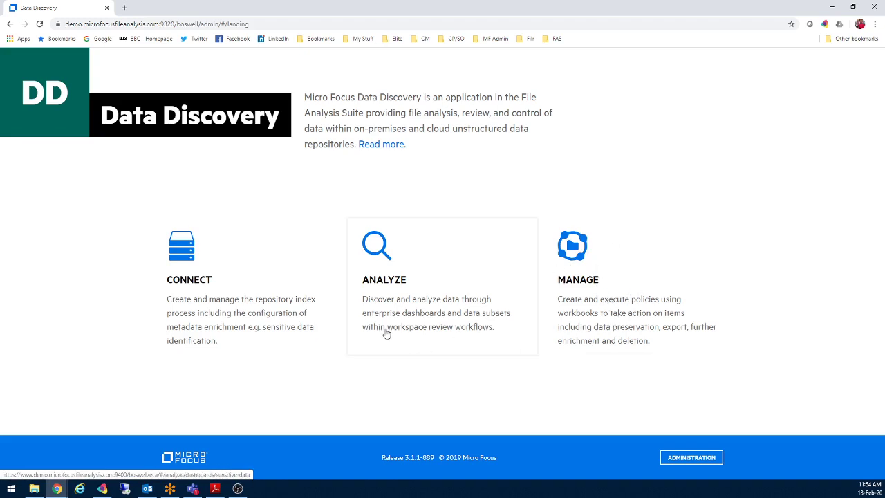
Step: Open the Manage Tags page in the Connect area
click(225, 297)
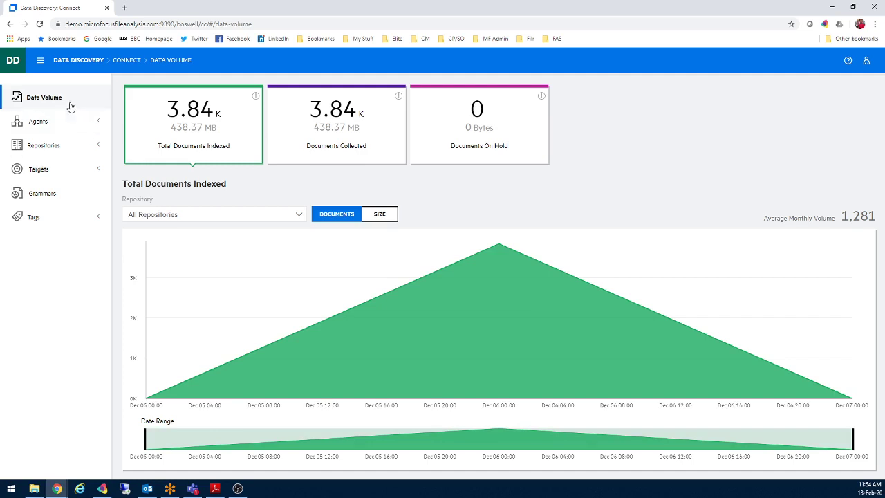
click(34, 218)
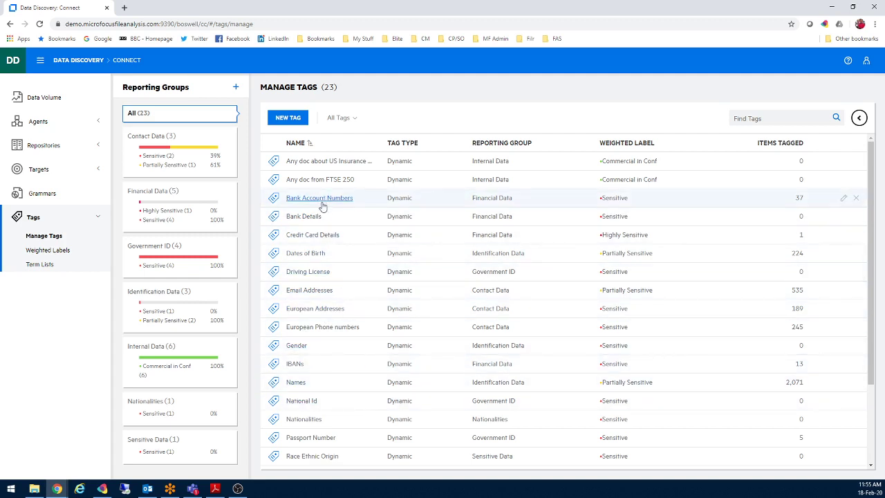
Step: Select all reporting group templates for creation from template, and cancel without creating them
click(235, 89)
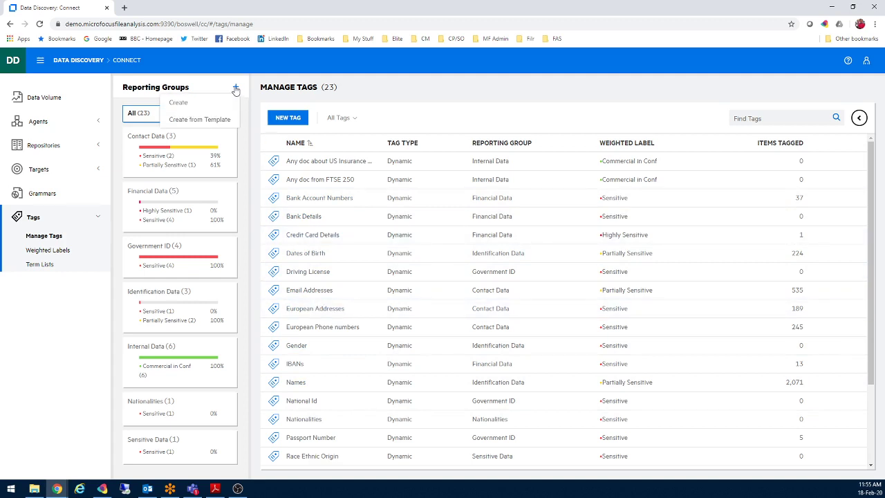
click(190, 122)
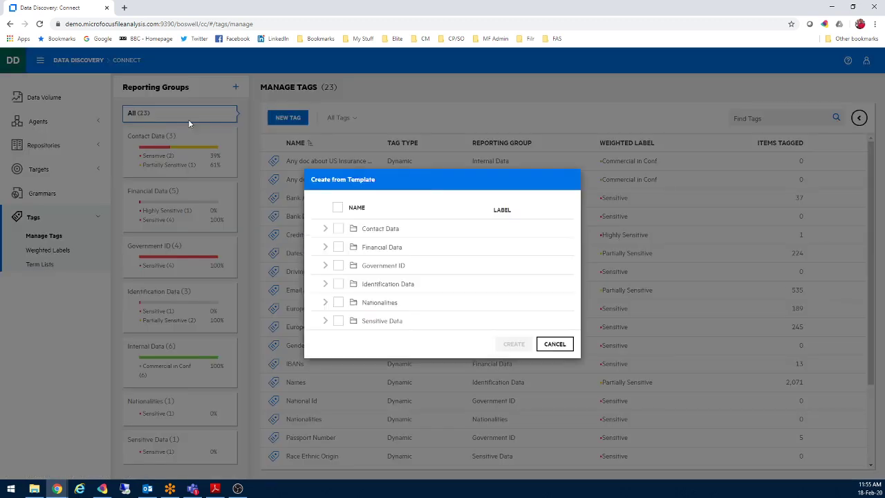
click(337, 207)
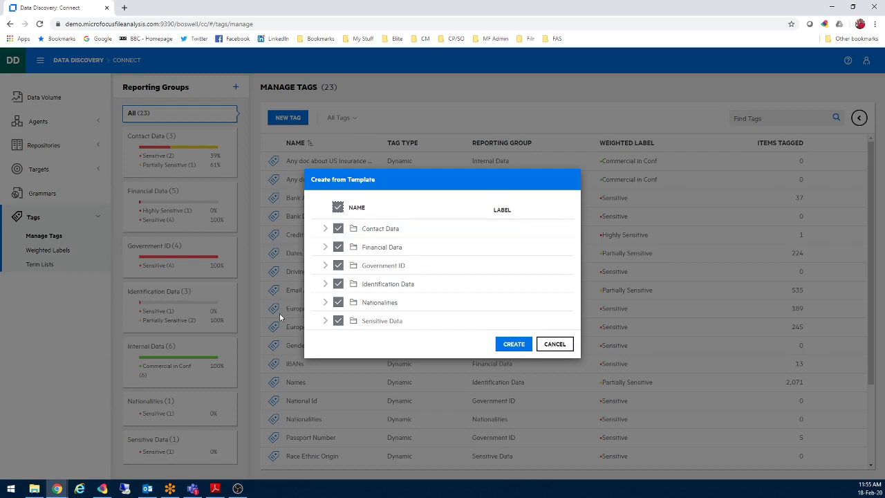
click(555, 343)
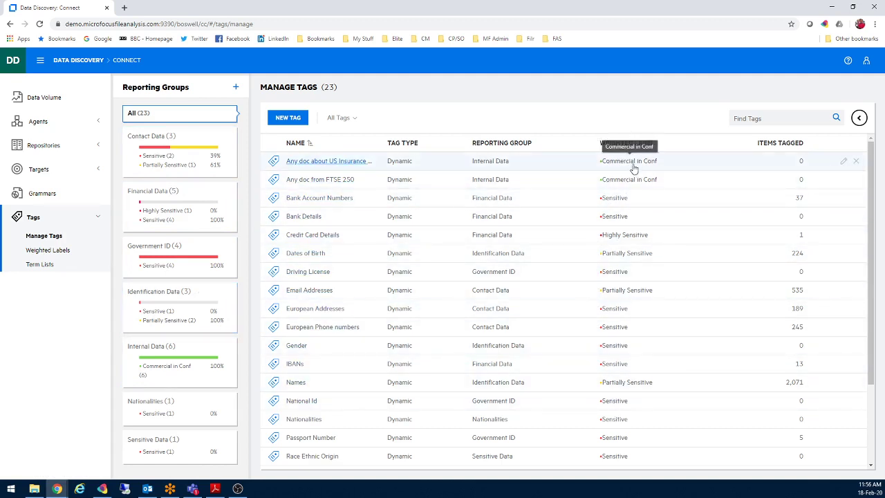
Step: Open the list of weighted labels to view their colors and weights
right_click(632, 208)
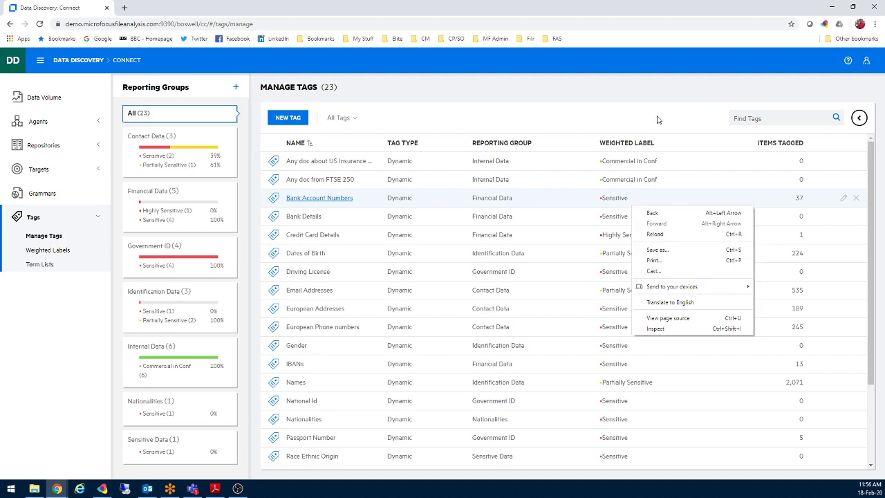
click(60, 255)
click(59, 254)
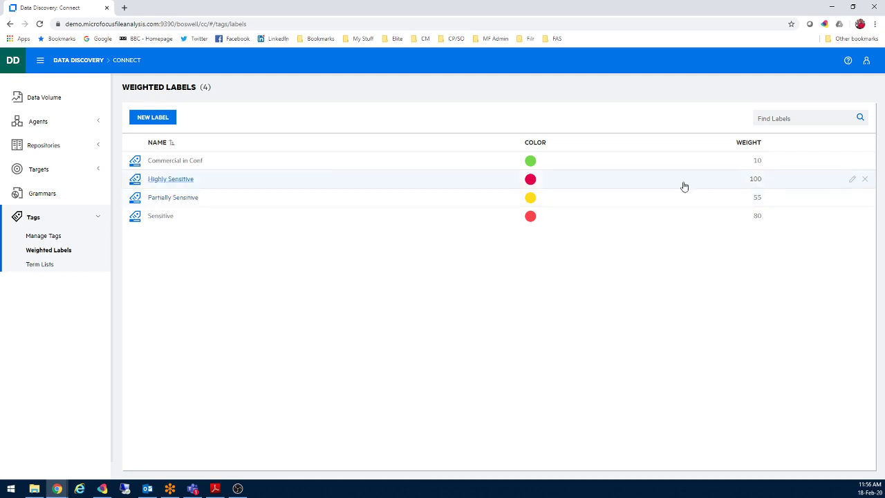
Step: Start a new weighted label with the purple color, look at its name and weight fields, and cancel it
click(153, 118)
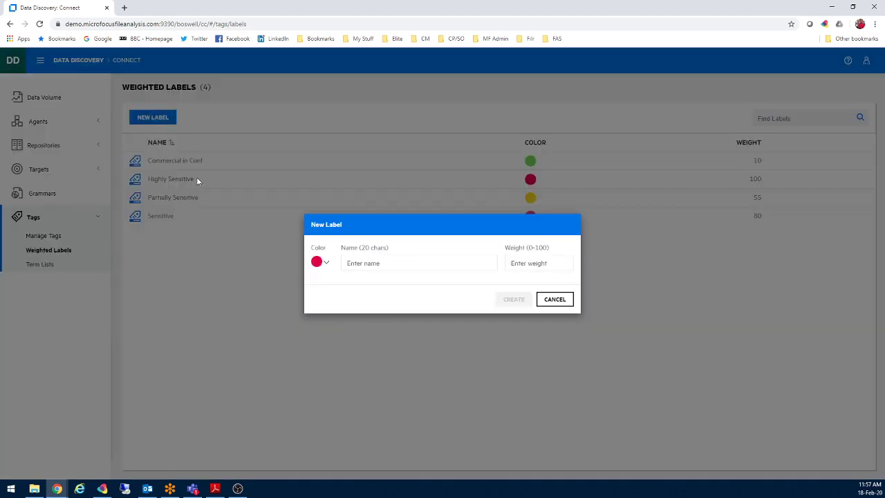
click(326, 262)
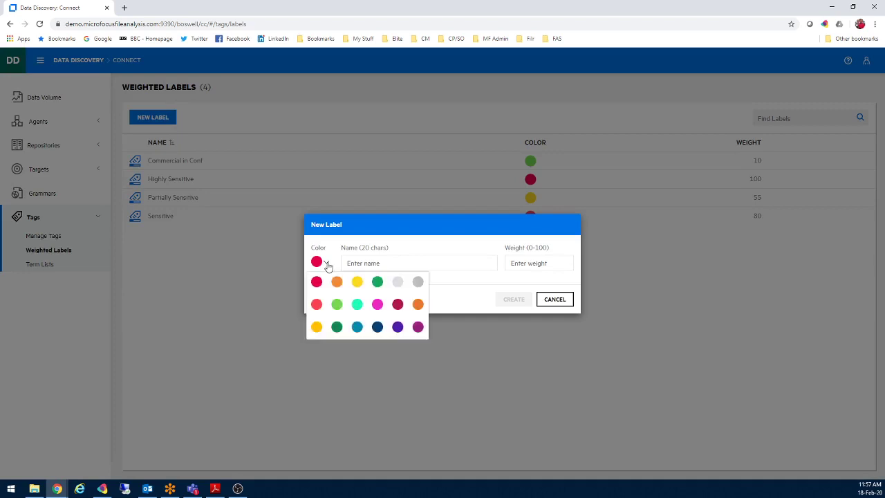
click(418, 328)
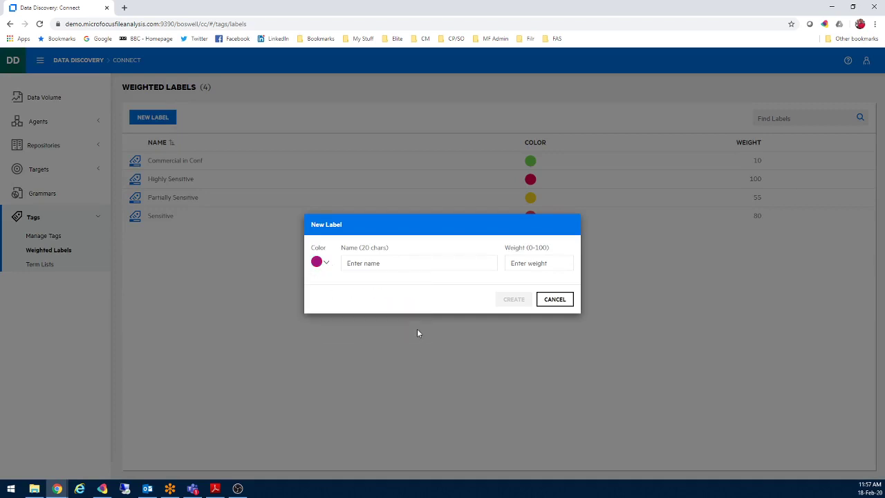
click(368, 264)
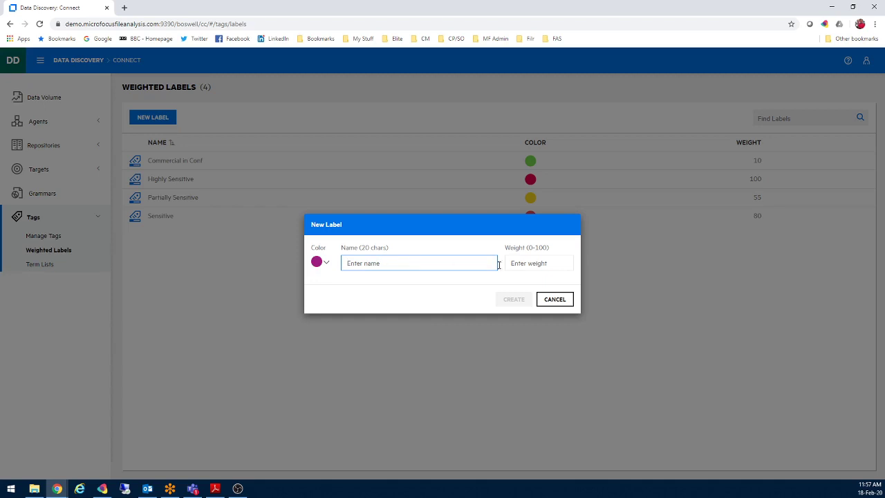
click(522, 264)
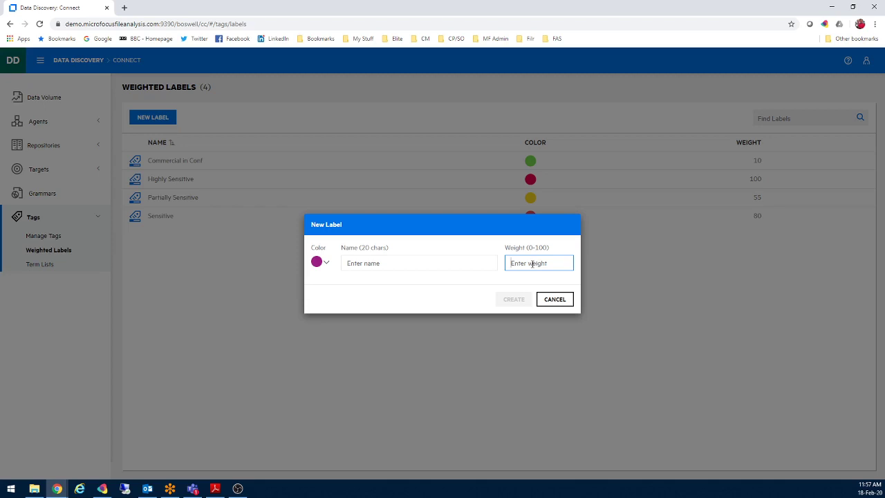
click(557, 303)
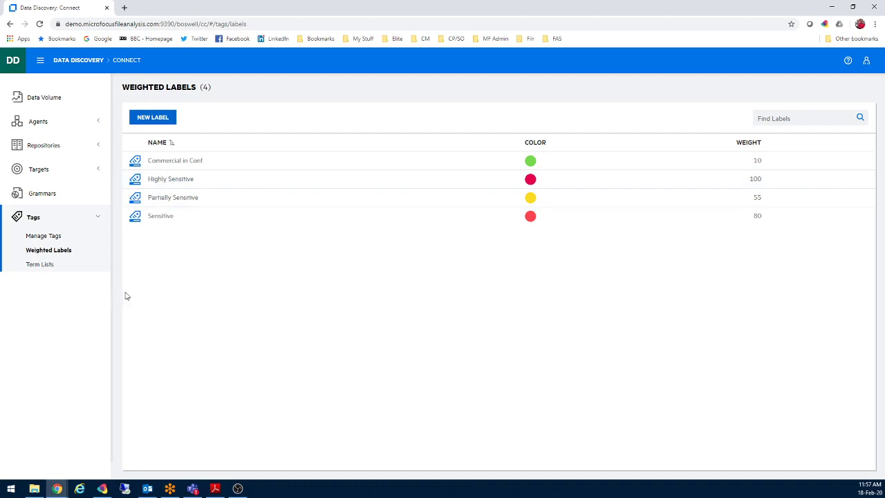
Step: Open the term lists, examine the name and description fields of a new term list, and cancel it
click(40, 264)
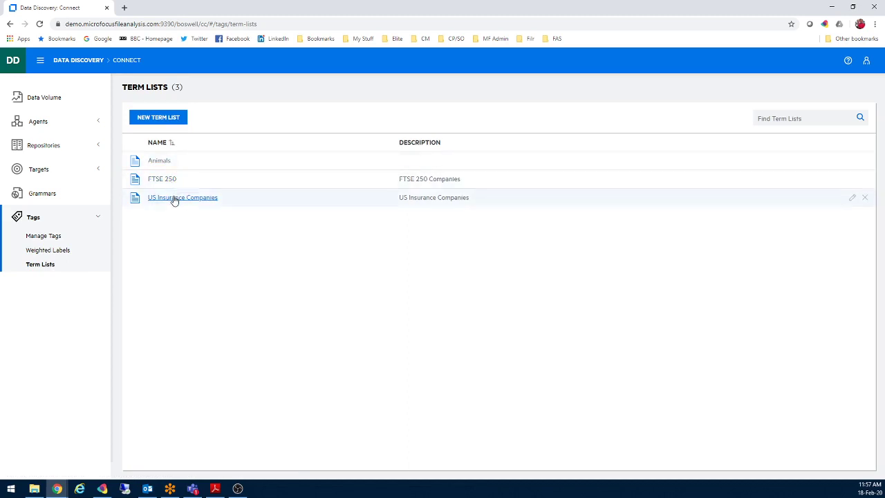
click(170, 119)
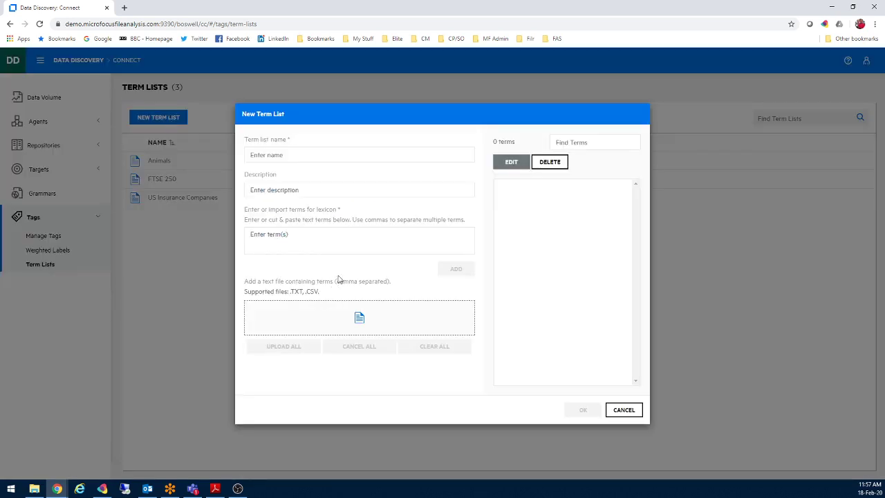
click(267, 155)
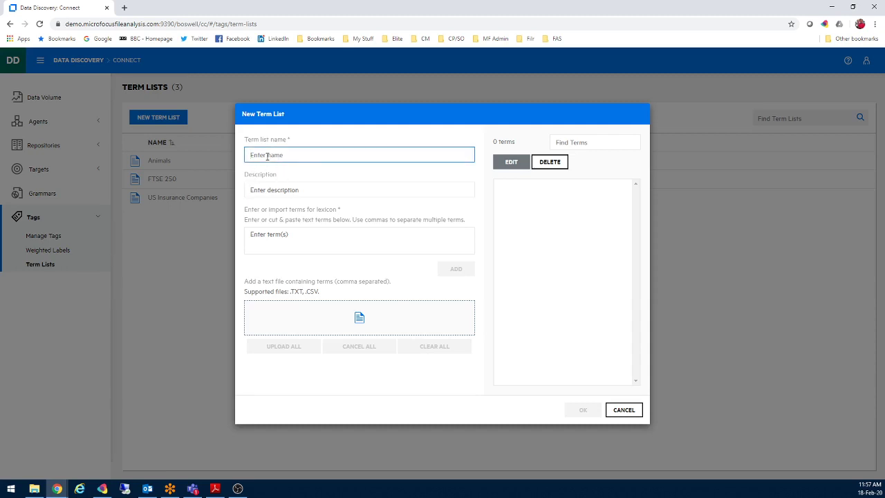
click(272, 190)
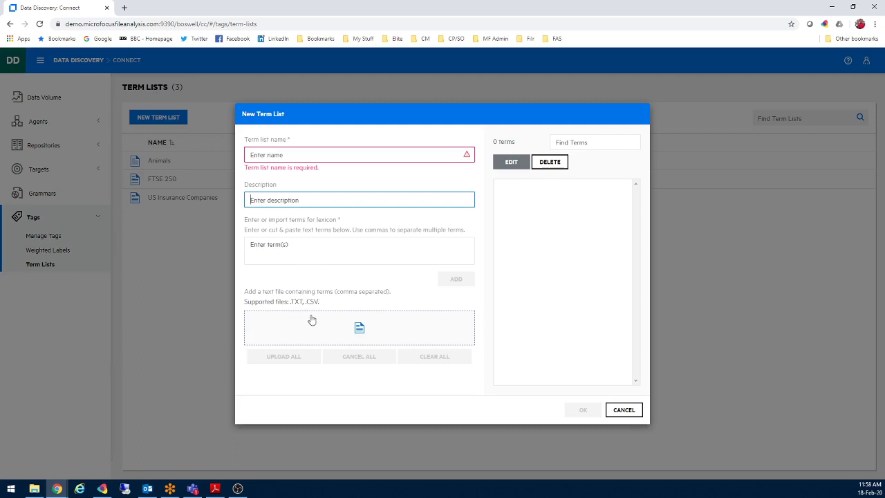
click(623, 415)
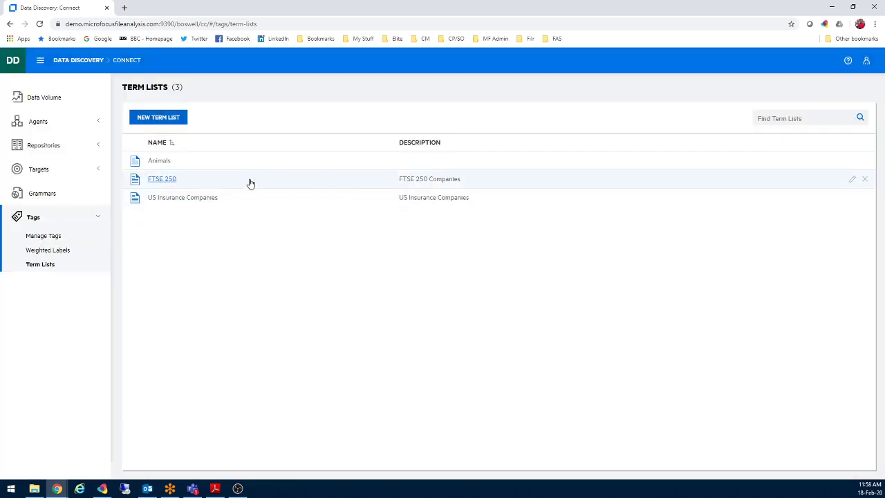
Step: Examine the terms in the FTSE 250 term list and close it without changes
click(164, 180)
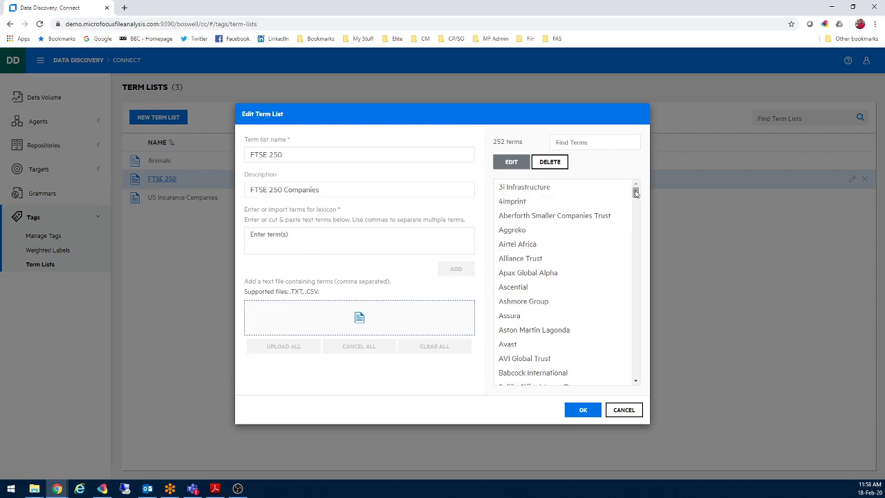
drag(636, 193, 632, 173)
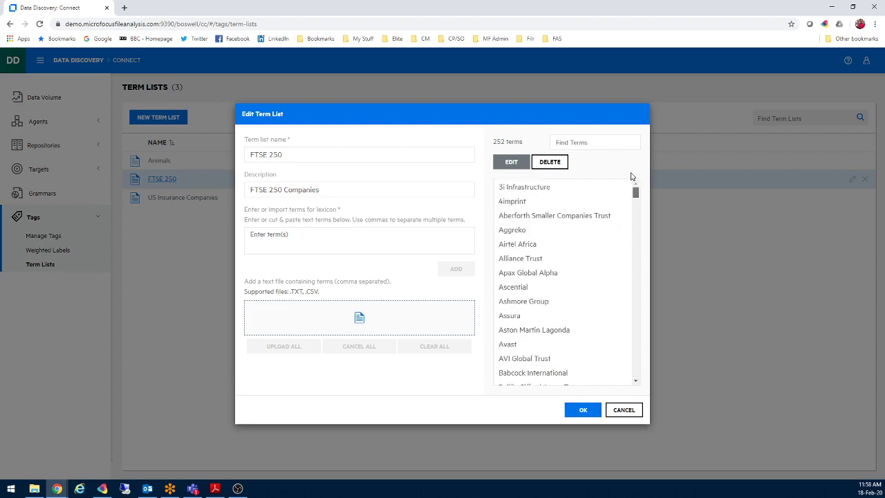
click(623, 410)
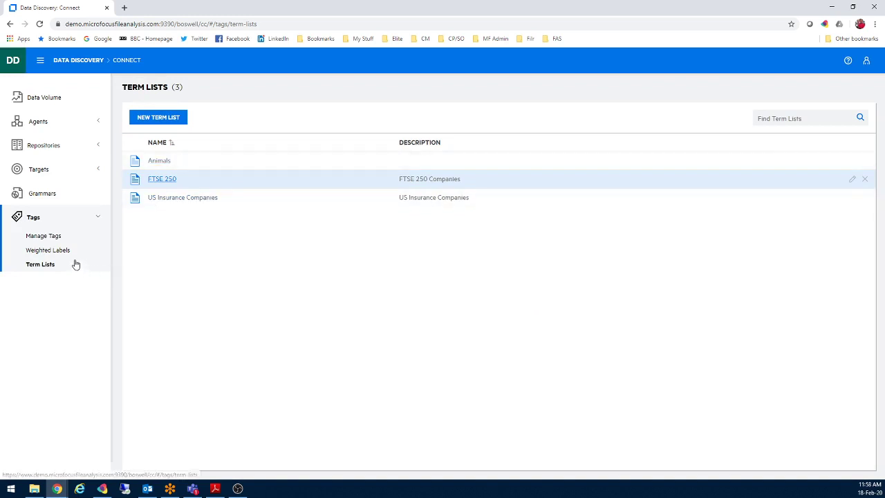
Step: Open the Bank Account Numbers tag for editing and examine its general settings and weighted label options
click(47, 237)
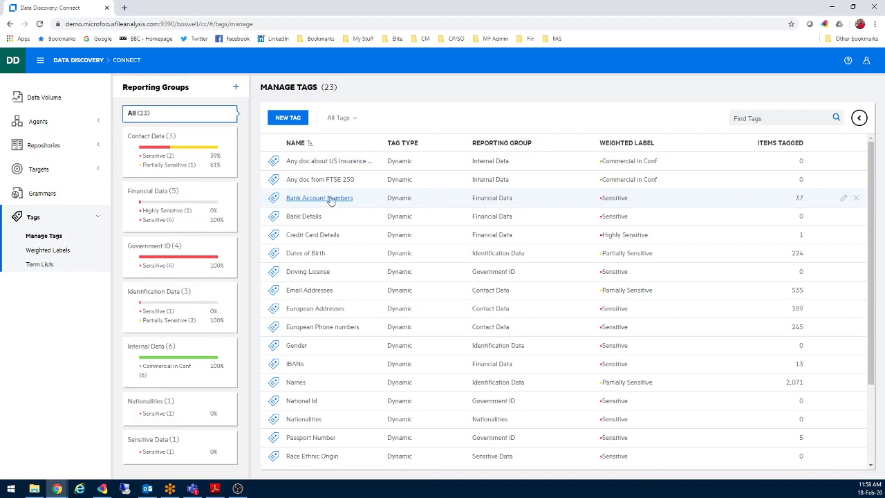
click(843, 199)
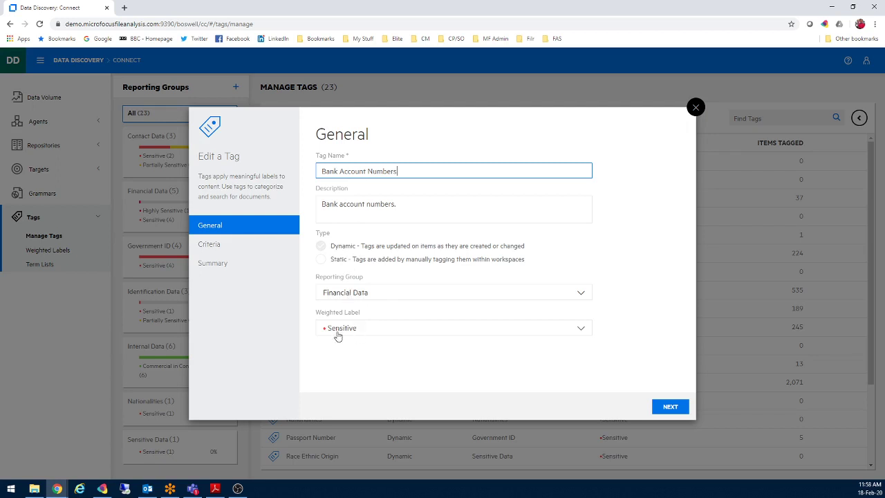
mouse_move(350, 336)
click(580, 329)
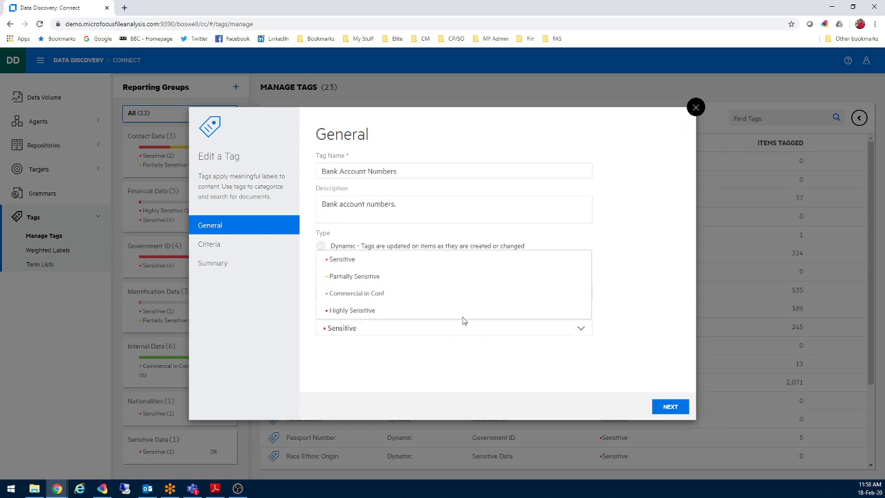
mouse_move(358, 312)
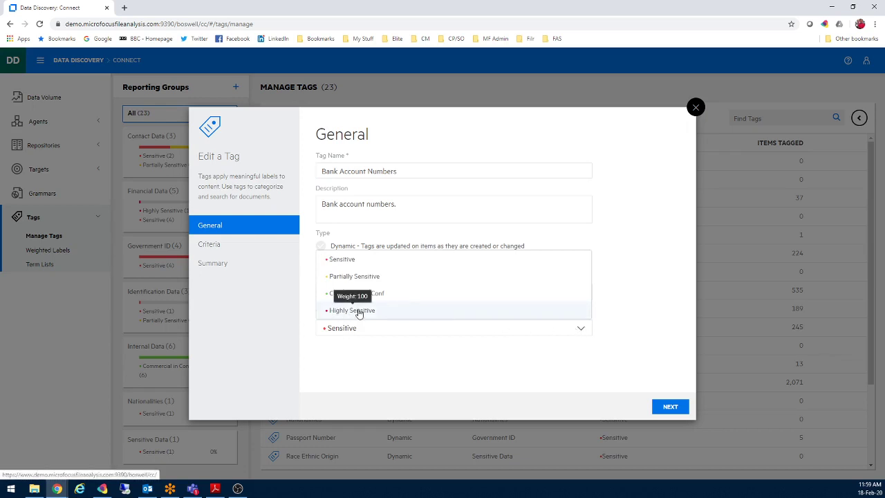
click(417, 369)
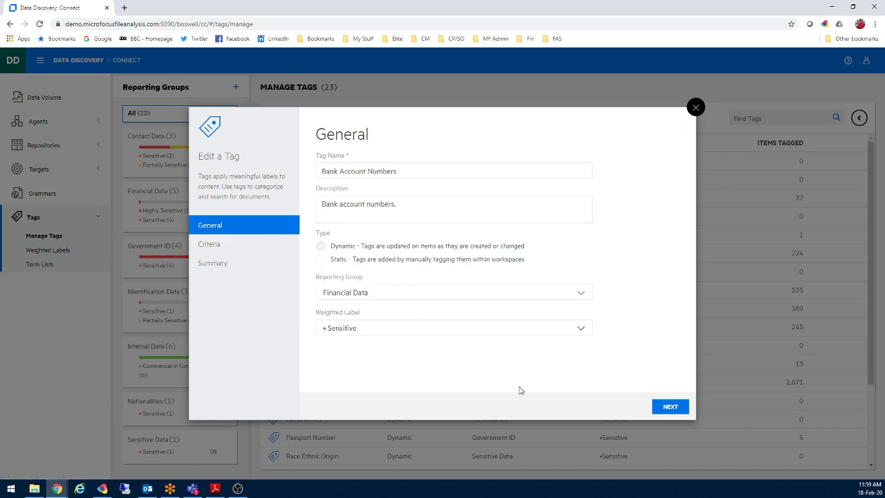
Step: Examine the Bank Account Numbers tag's criteria, from text keywords to the NONE of the following section
click(679, 409)
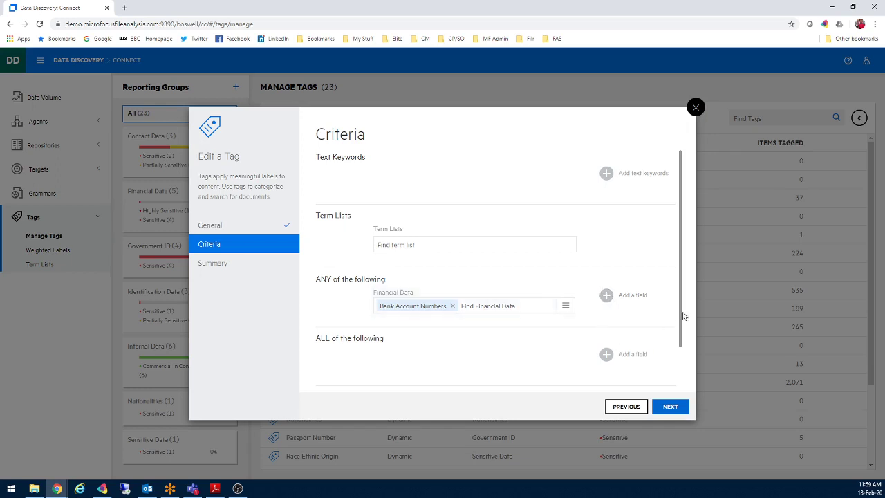
drag(681, 316, 682, 351)
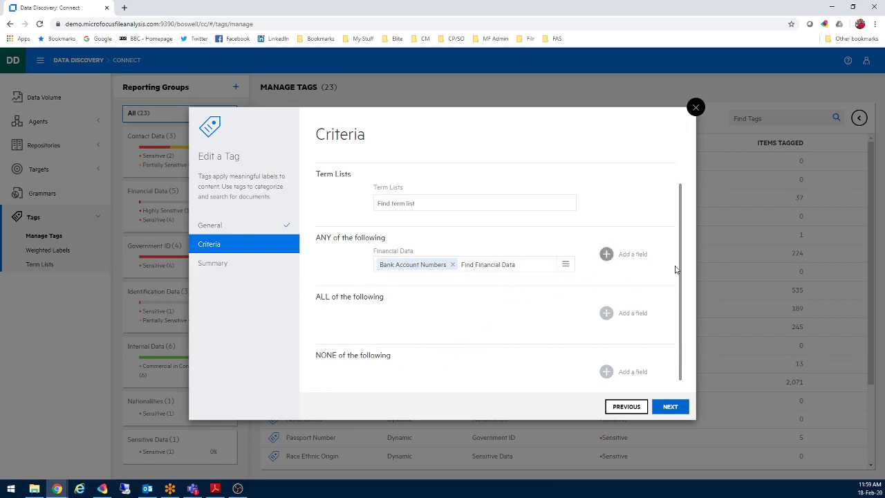
drag(677, 282, 651, 187)
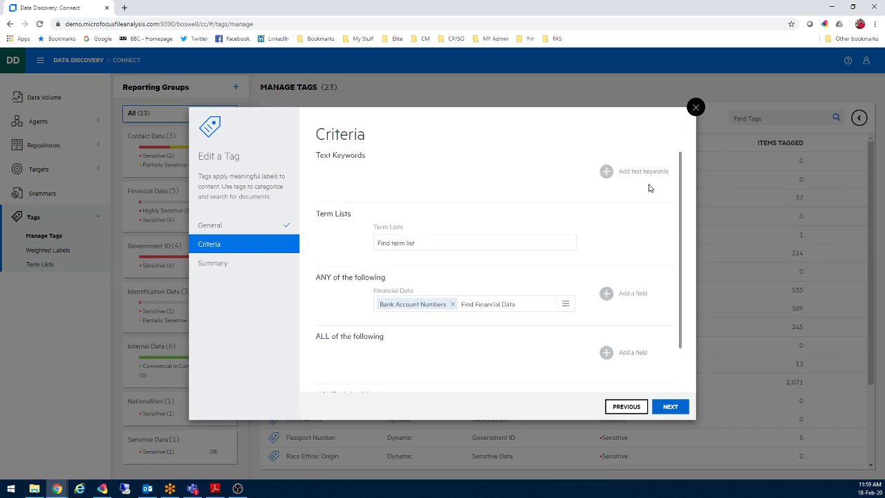
Step: Try the text keyword expression "Account NEAR5 number" in the tag's criteria, clear it, and close the tag without saving
click(606, 173)
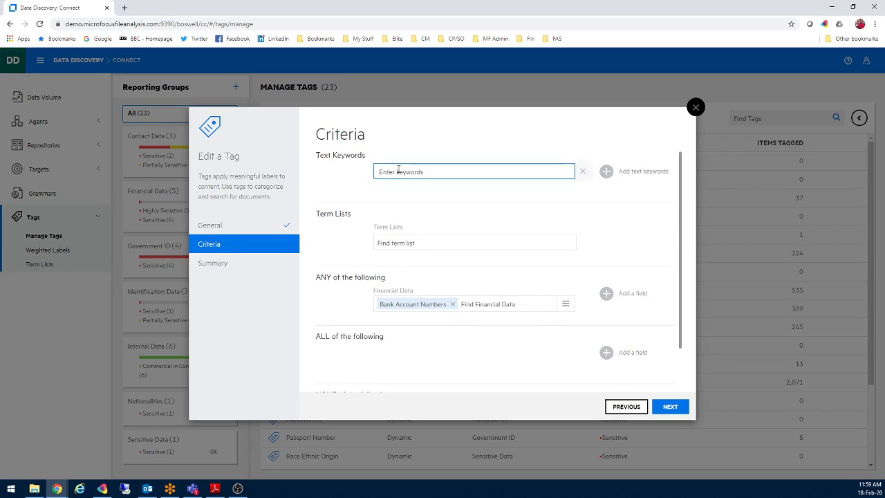
text(sales NEAR5 docume)
key(BackSpace)
key(BackSpace)
key(BackSpace)
key(BackSpace)
key(BackSpace)
key(BackSpace)
key(BackSpace)
key(BackSpace)
key(BackSpace)
key(BackSpace)
key(BackSpace)
key(BackSpace)
key(BackSpace)
key(BackSpace)
key(BackSpace)
key(BackSpace)
key(BackSpace)
key(BackSpace)
text(Account)
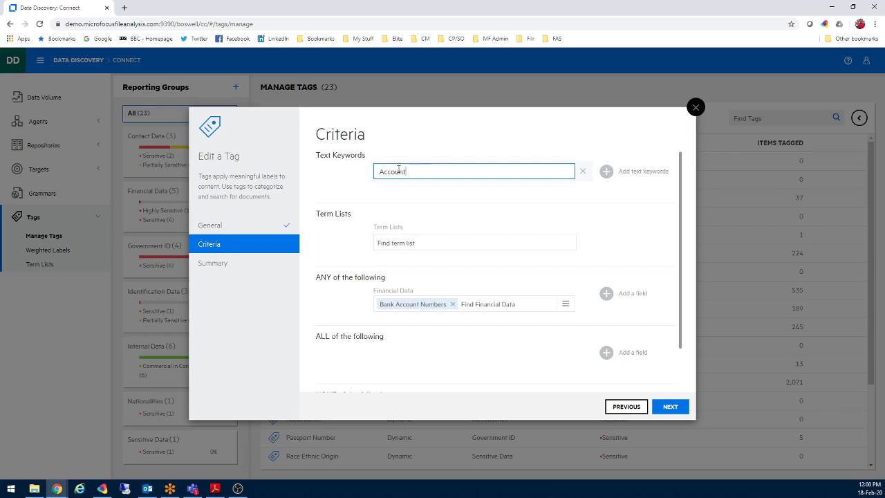
text( NEAR5 number)
drag(470, 173, 342, 168)
key(Delete)
click(696, 108)
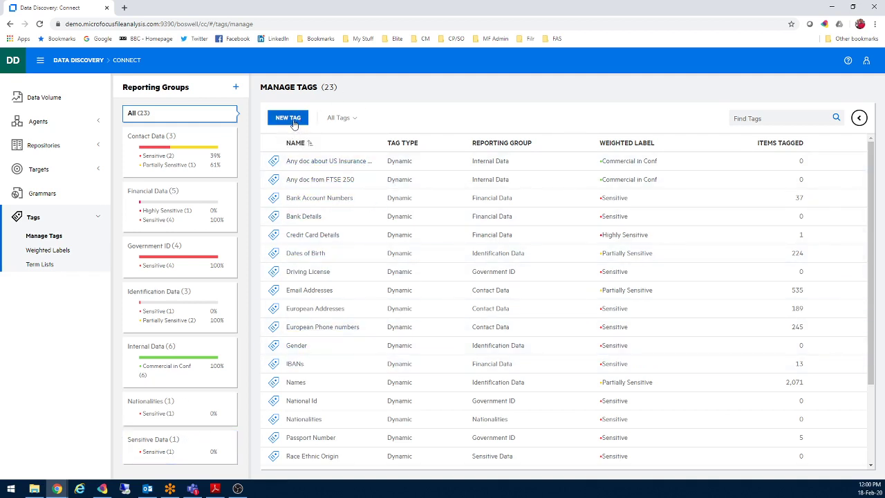
Step: Examine the general settings and term list criteria of the US Insurance Companies tag, and close it unchanged
click(320, 164)
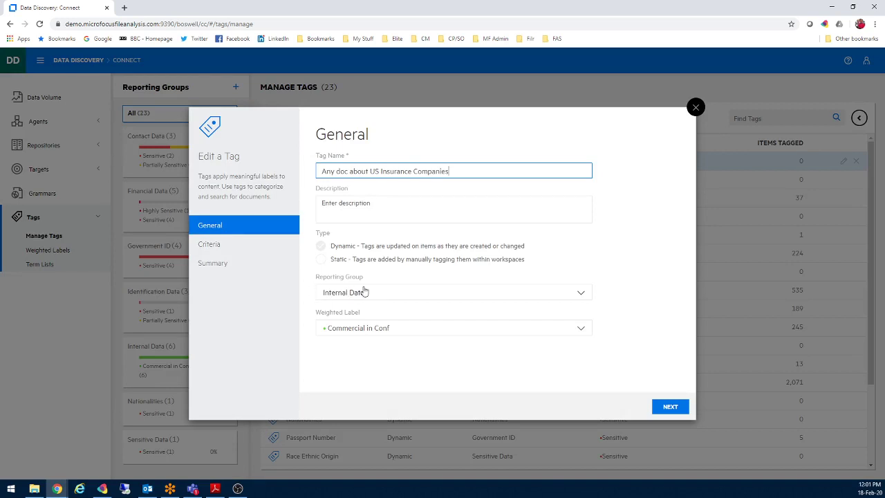
mouse_move(335, 333)
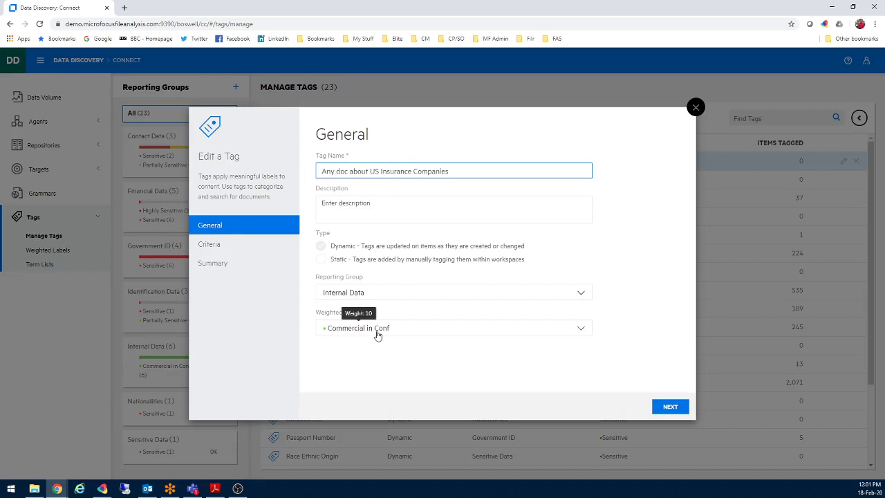
click(670, 408)
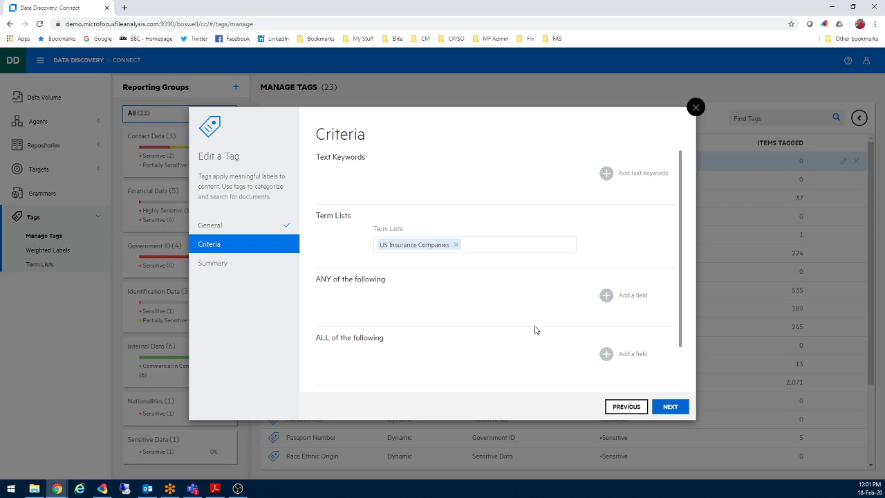
click(696, 107)
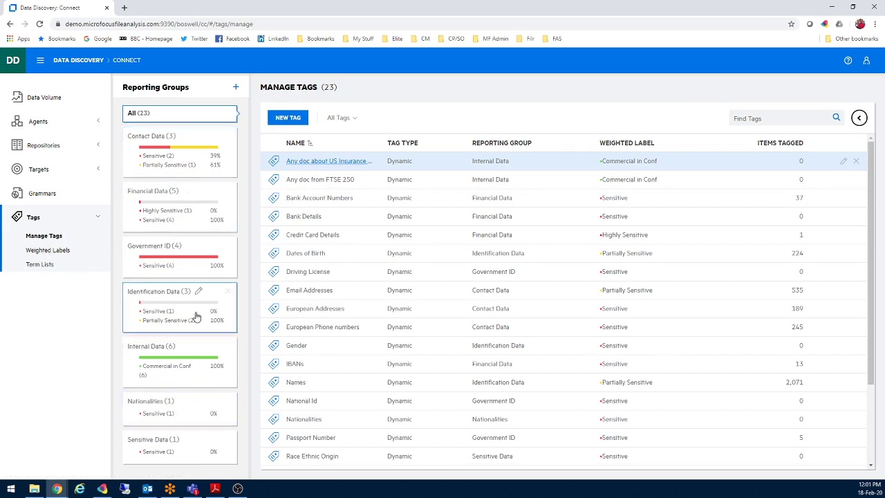
click(234, 88)
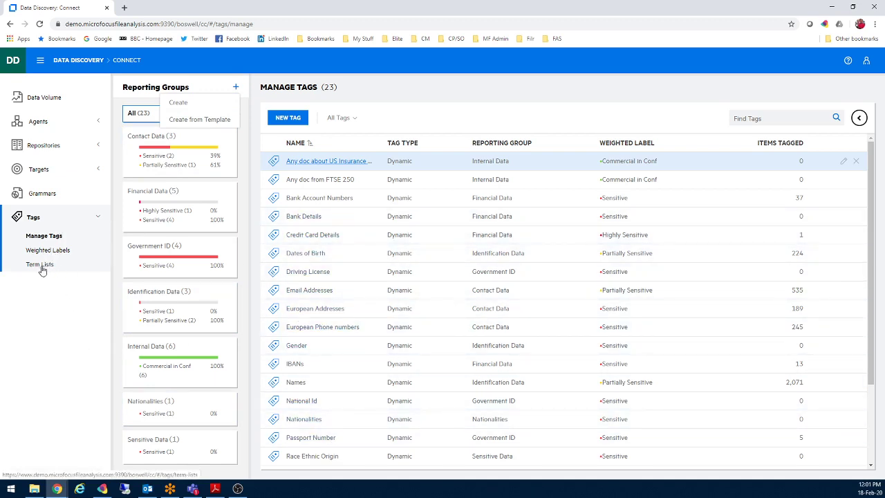
click(67, 318)
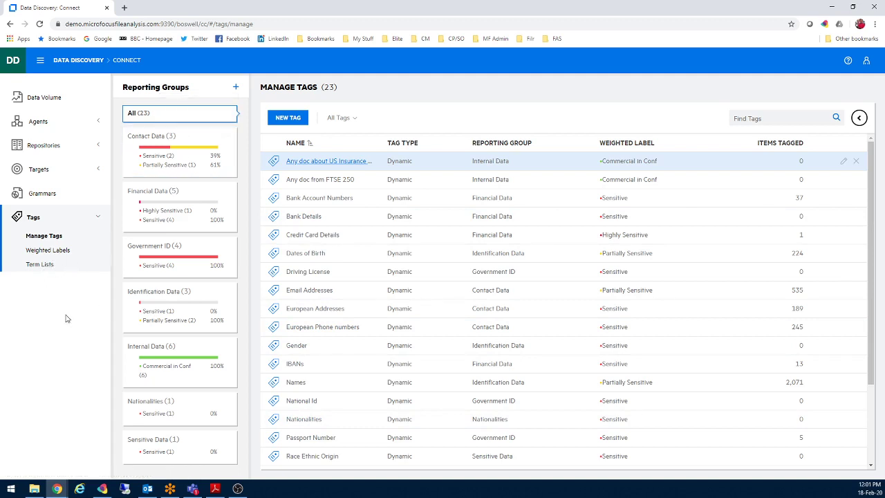